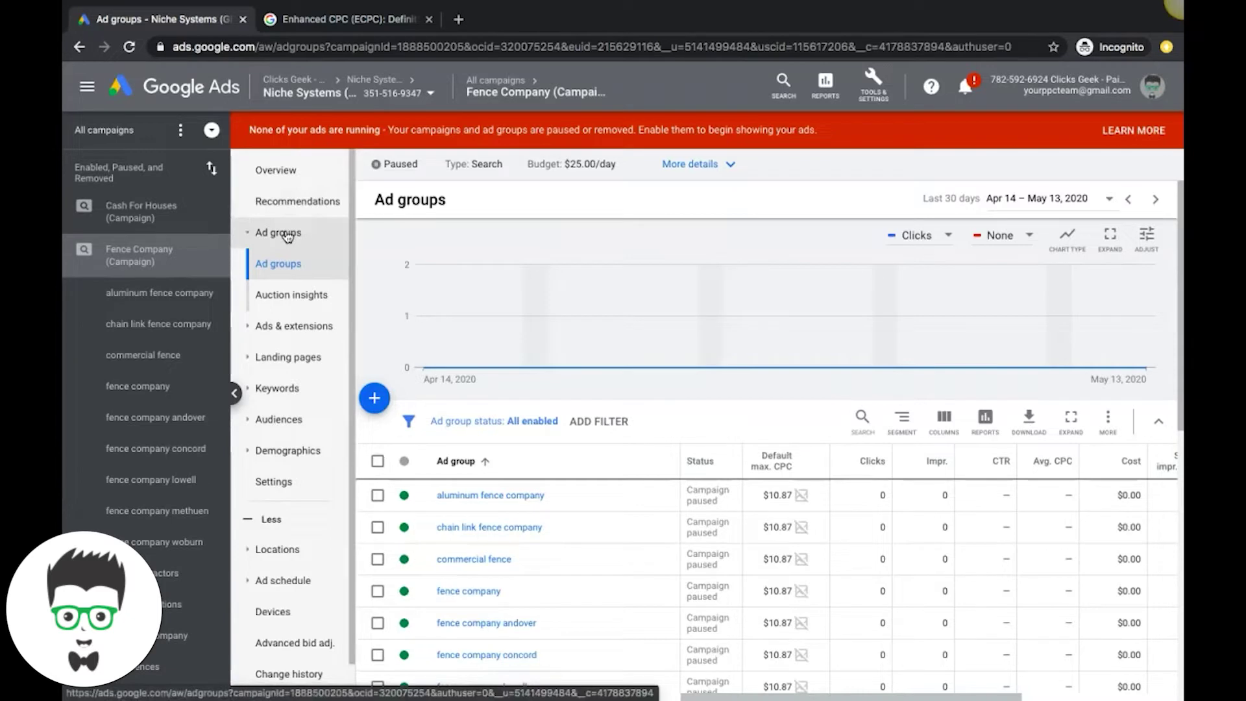
{"action": "left_click", "coordinate": [323, 20]}
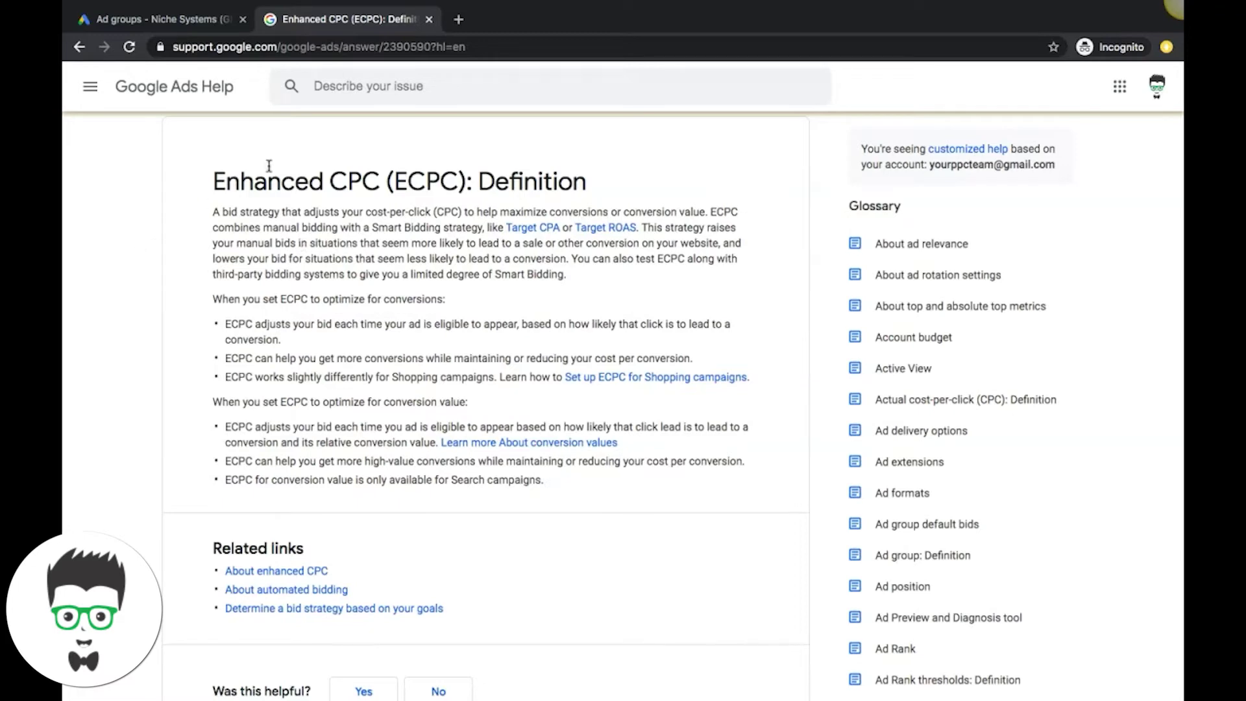
{"action": "left_click", "coordinate": [180, 20]}
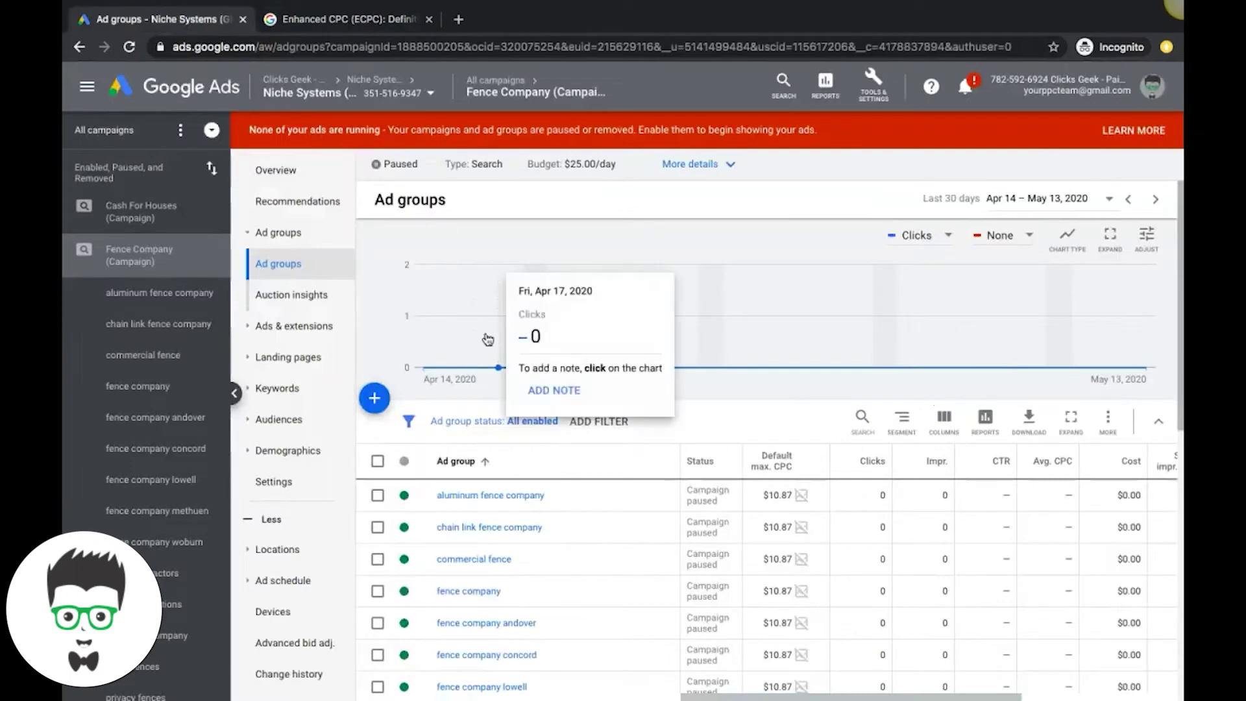
Step: Open the Fence Company campaign's Settings and expand its Manual CPC Bidding panel
{"action": "scroll", "coordinate": [526, 510], "scroll_direction": "down", "scroll_amount": 1}
{"action": "scroll", "coordinate": [525, 513], "scroll_direction": "down", "scroll_amount": 3}
{"action": "scroll", "coordinate": [526, 513], "scroll_direction": "down", "scroll_amount": 2}
{"action": "scroll", "coordinate": [526, 512], "scroll_direction": "down", "scroll_amount": 1}
{"action": "scroll", "coordinate": [526, 513], "scroll_direction": "down", "scroll_amount": 1}
{"action": "scroll", "coordinate": [526, 515], "scroll_direction": "down", "scroll_amount": 1}
{"action": "scroll", "coordinate": [526, 514], "scroll_direction": "up", "scroll_amount": 10}
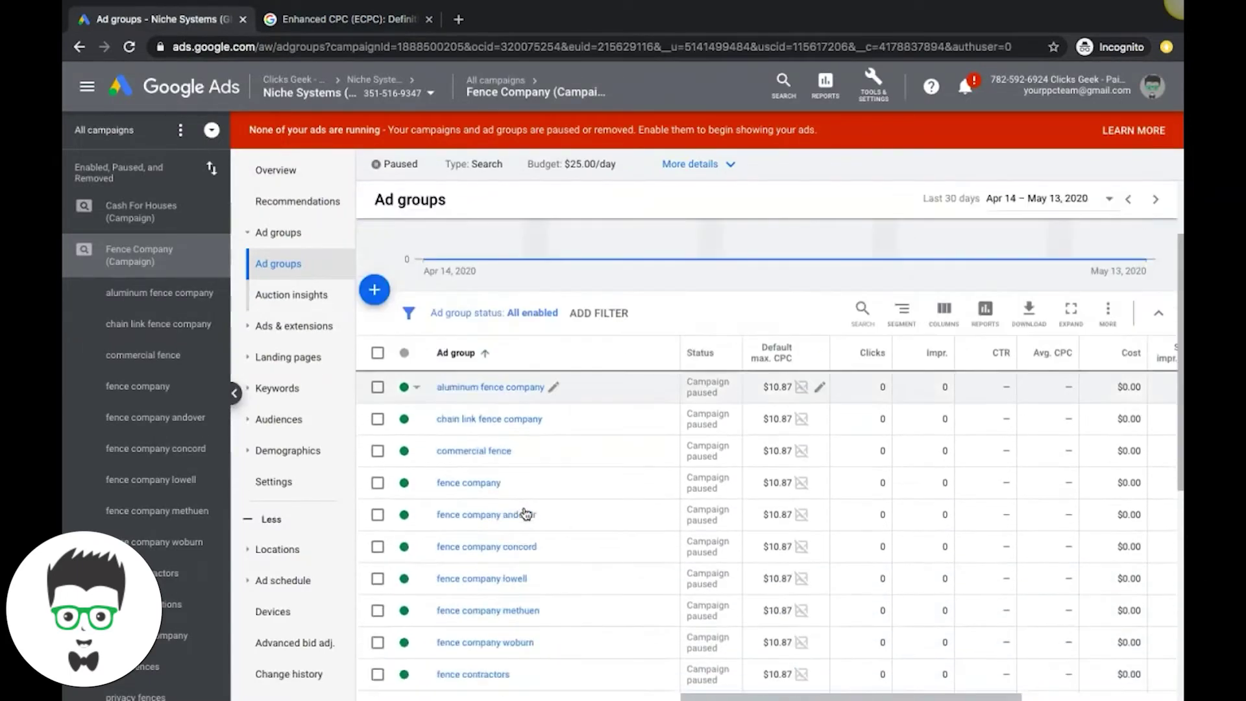
{"action": "left_click", "coordinate": [278, 487]}
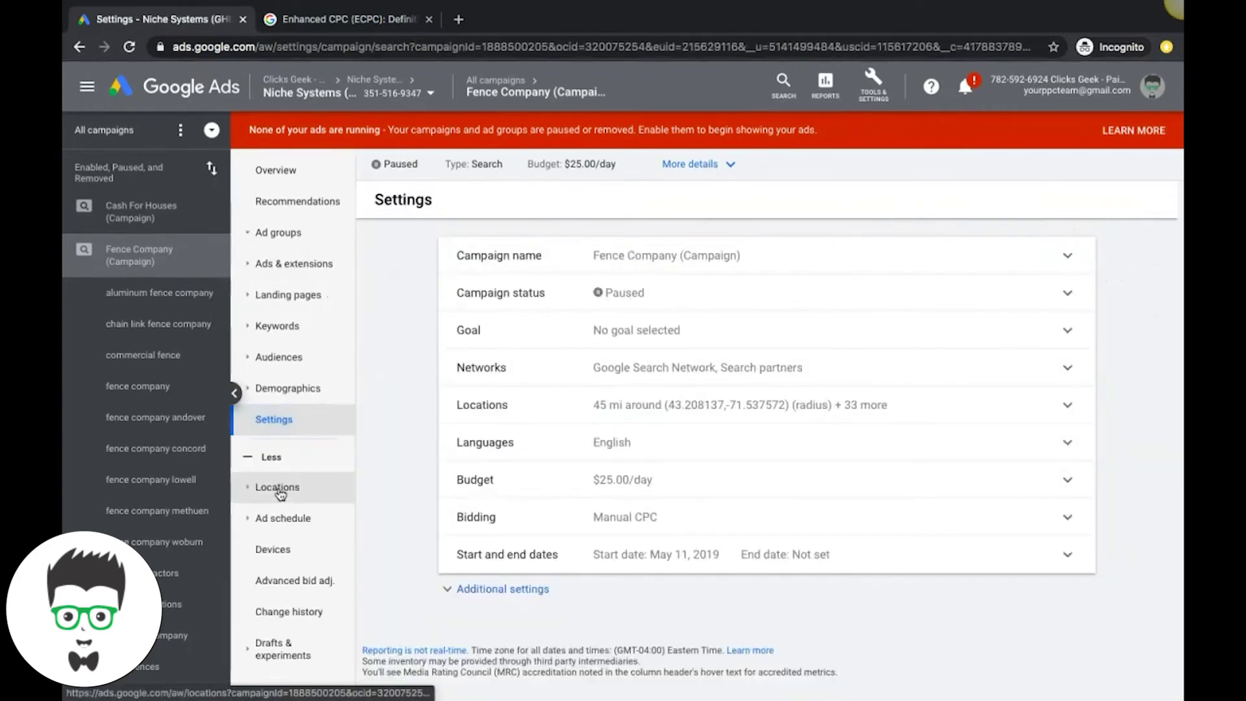
{"action": "left_click", "coordinate": [524, 523]}
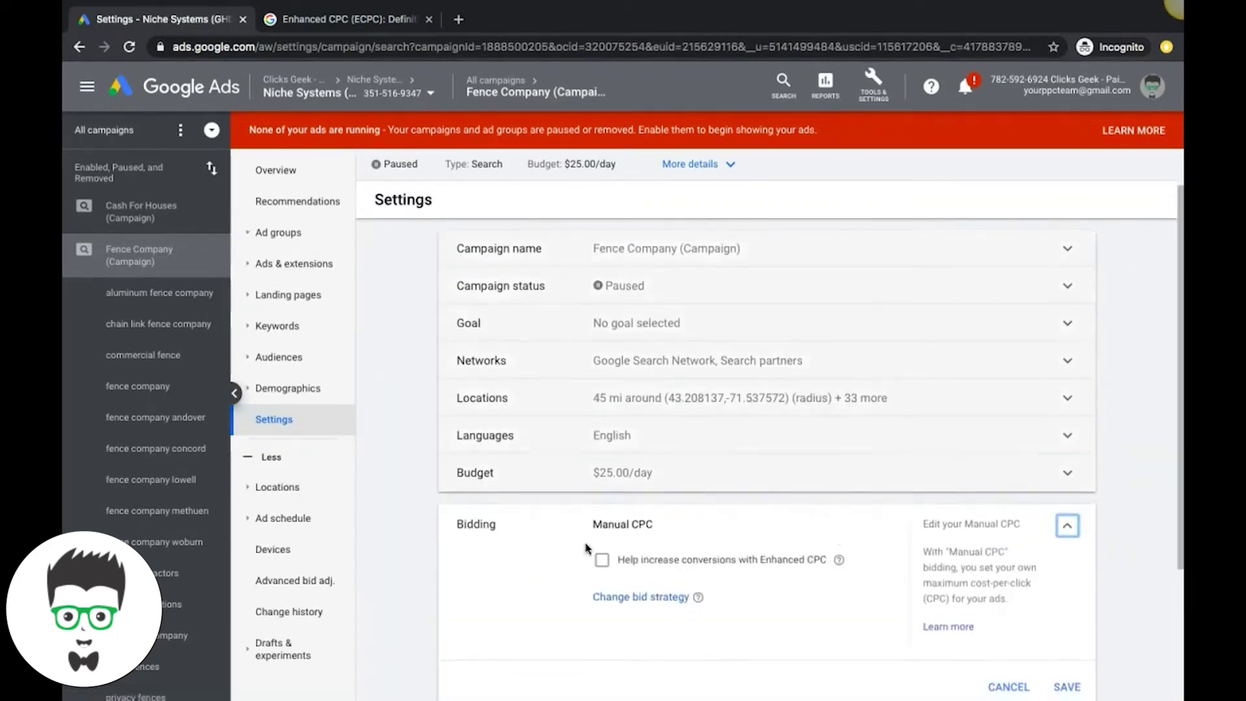
{"action": "scroll", "coordinate": [585, 546], "scroll_direction": "down", "scroll_amount": 2}
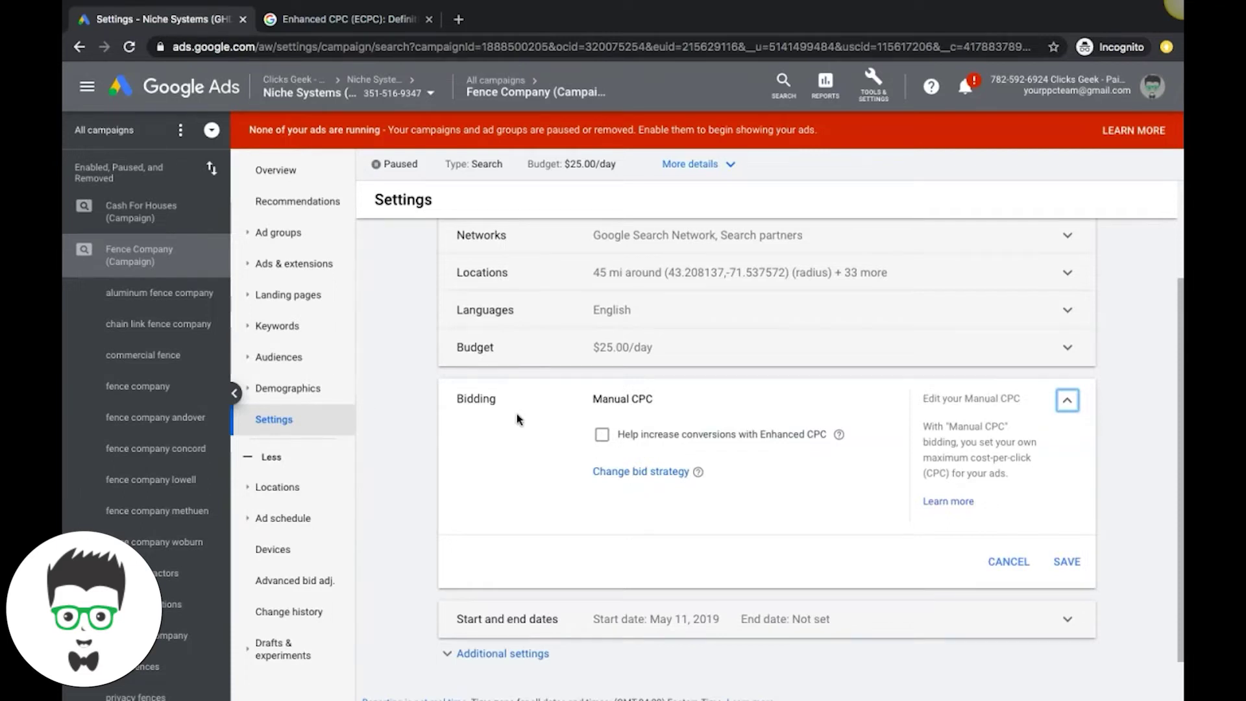
Step: Enable and save Enhanced CPC, then show the bid strategy options with Manual CPC still selected
{"action": "left_click", "coordinate": [604, 436]}
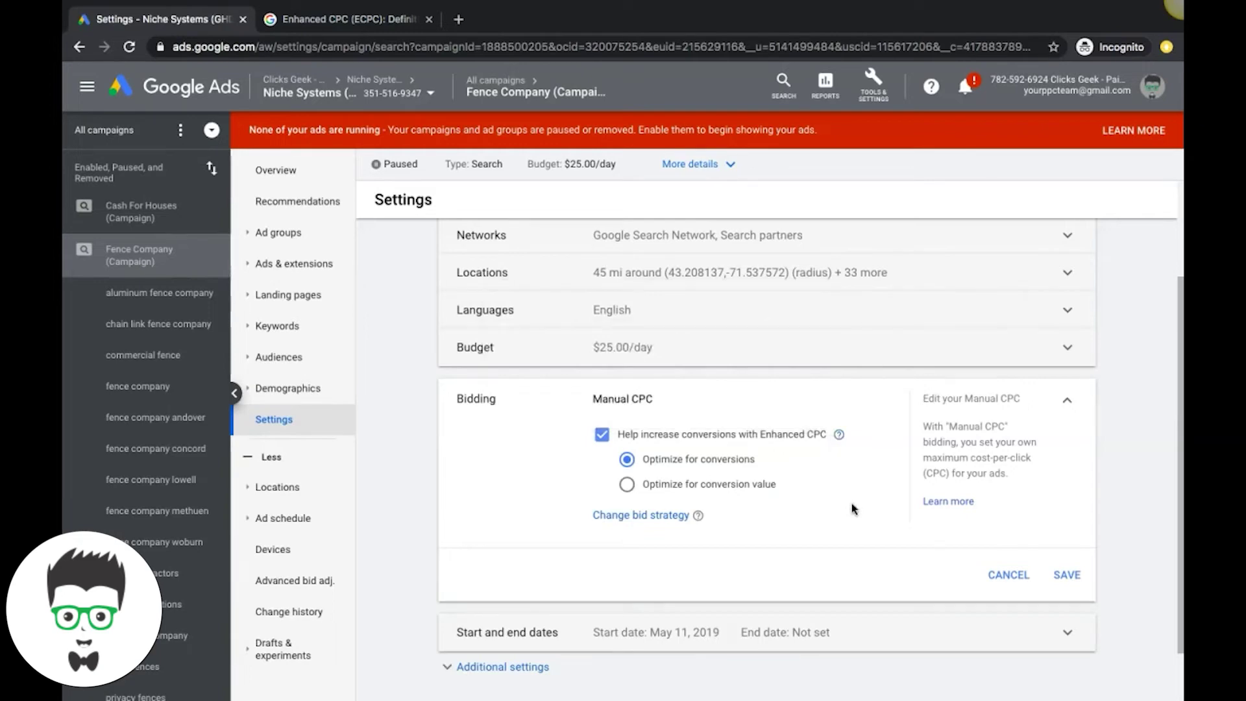
{"action": "left_click", "coordinate": [1068, 575]}
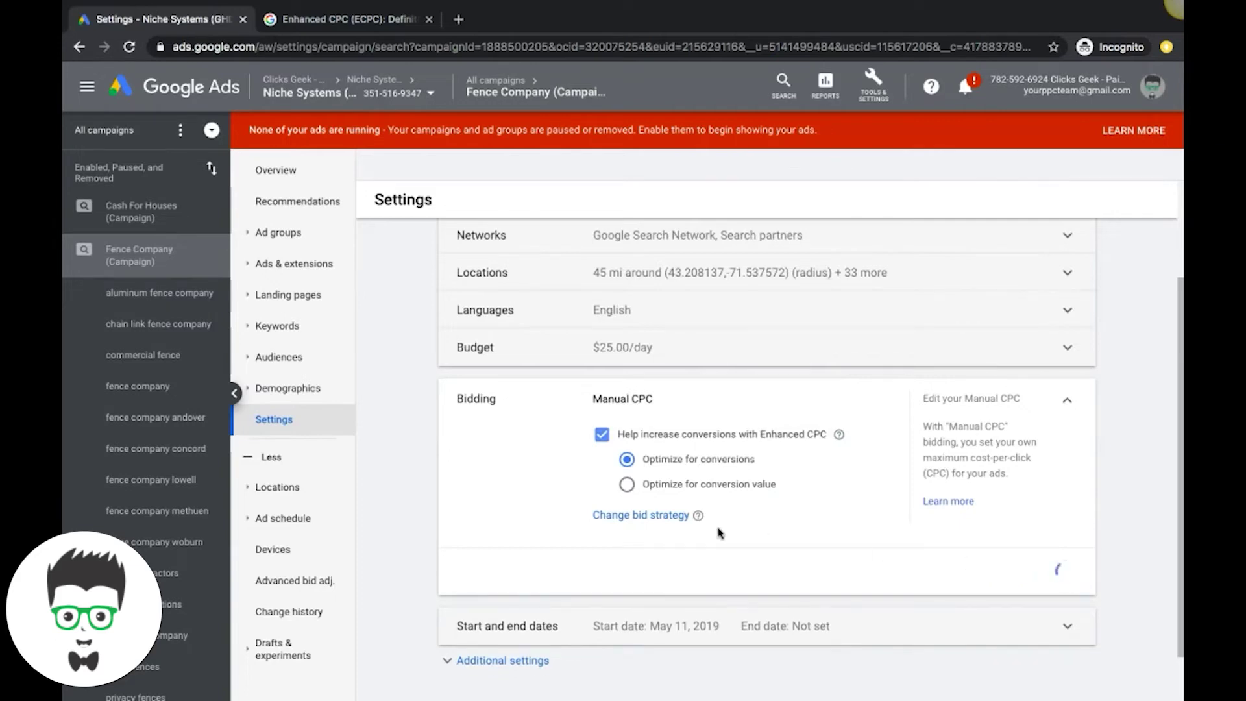
{"action": "left_click", "coordinate": [533, 519]}
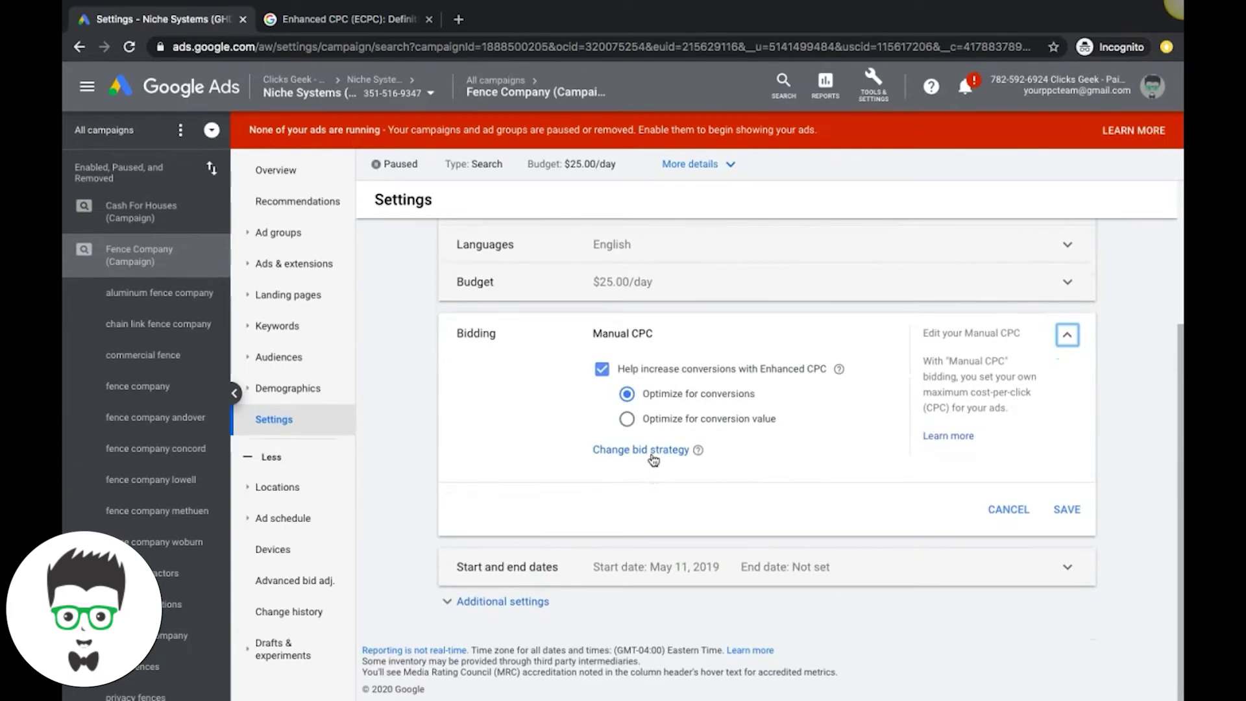
{"action": "left_click", "coordinate": [651, 461]}
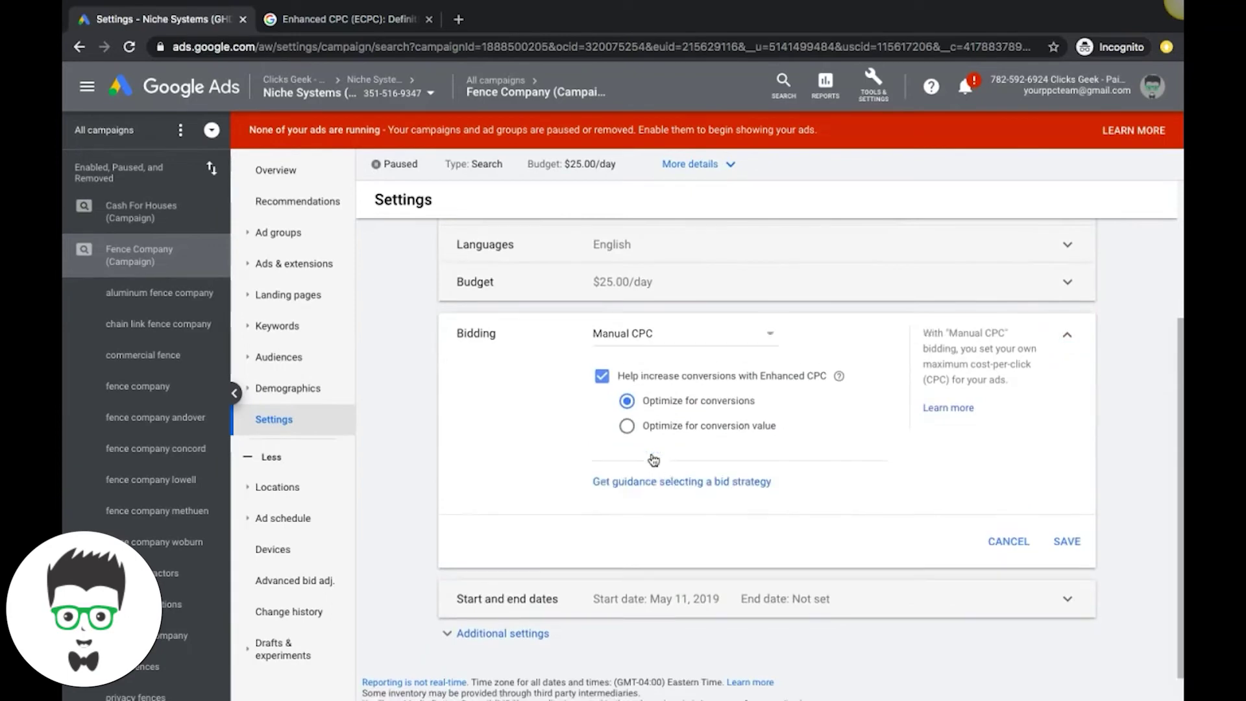
{"action": "left_click", "coordinate": [636, 336]}
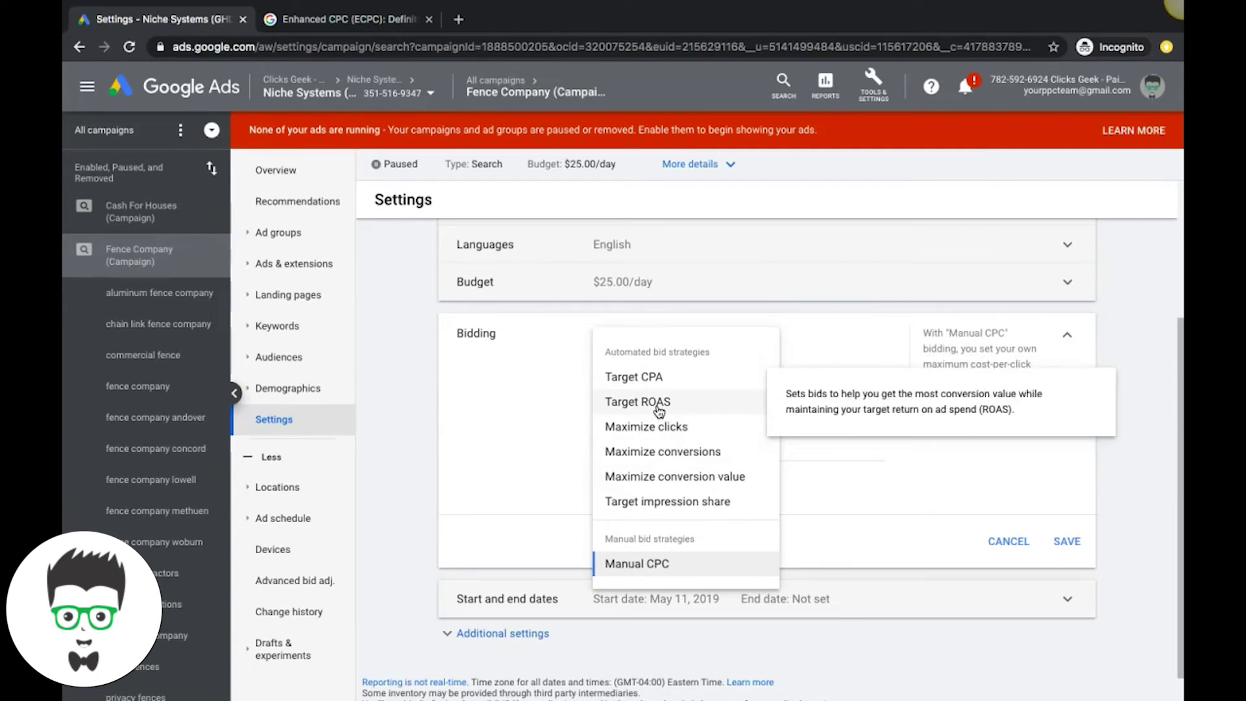
{"action": "left_click", "coordinate": [425, 357]}
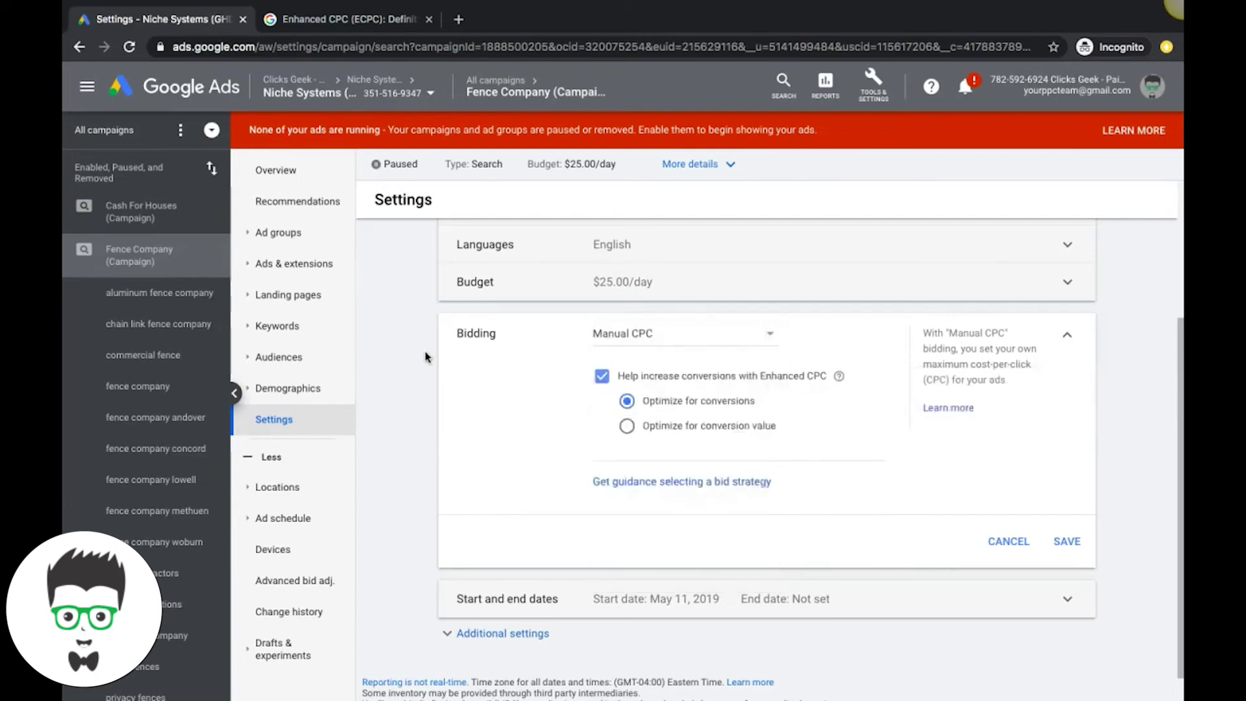